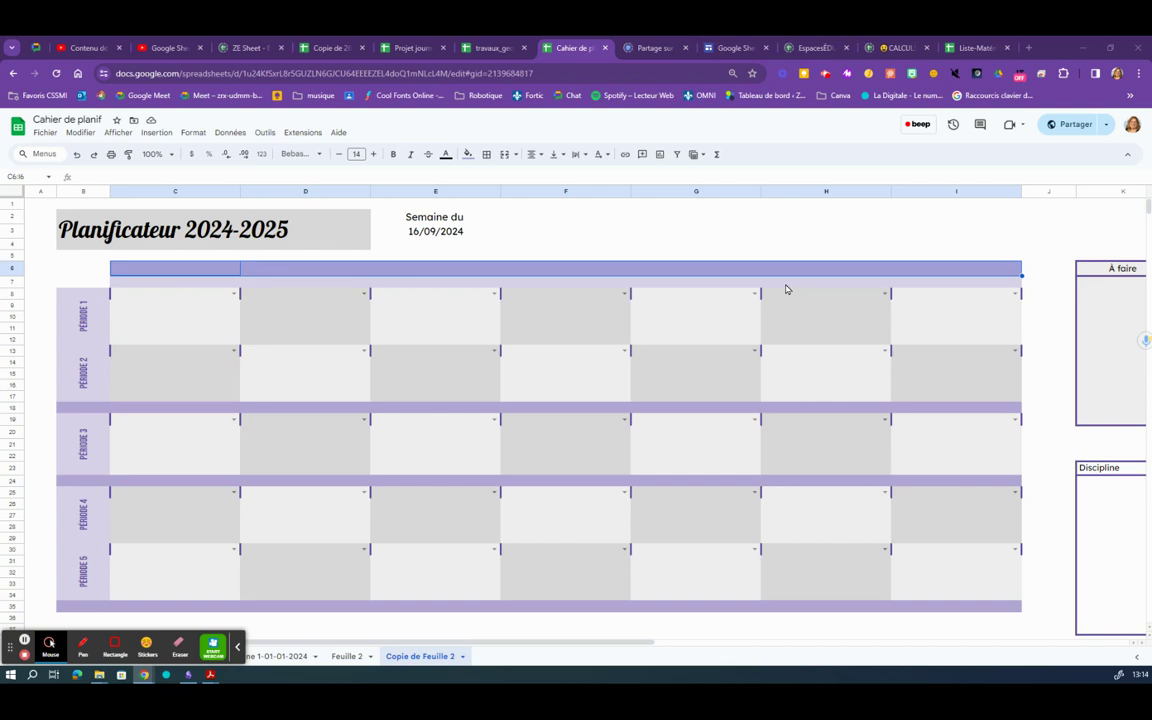
Step: Give E3 the custom '5 août 1930' date format so it reads 16 septembre 2024
{"action": "left_click", "coordinate": [421, 234]}
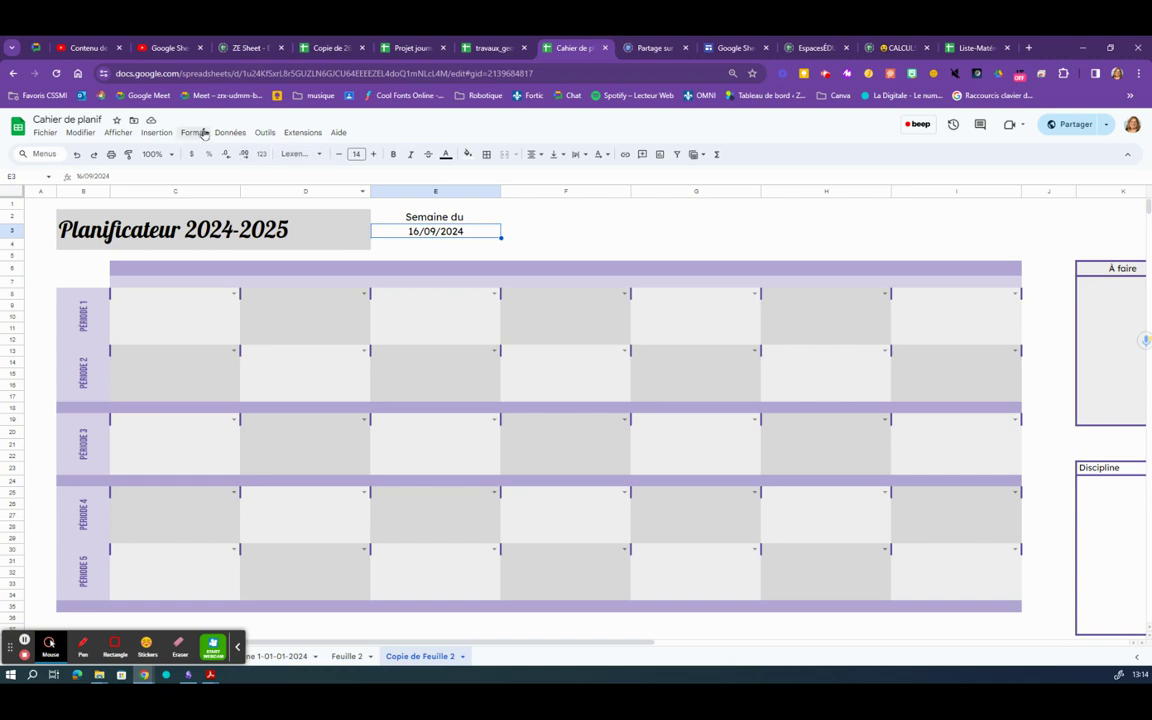
{"action": "left_click", "coordinate": [200, 133]}
{"action": "mouse_move", "coordinate": [222, 182]}
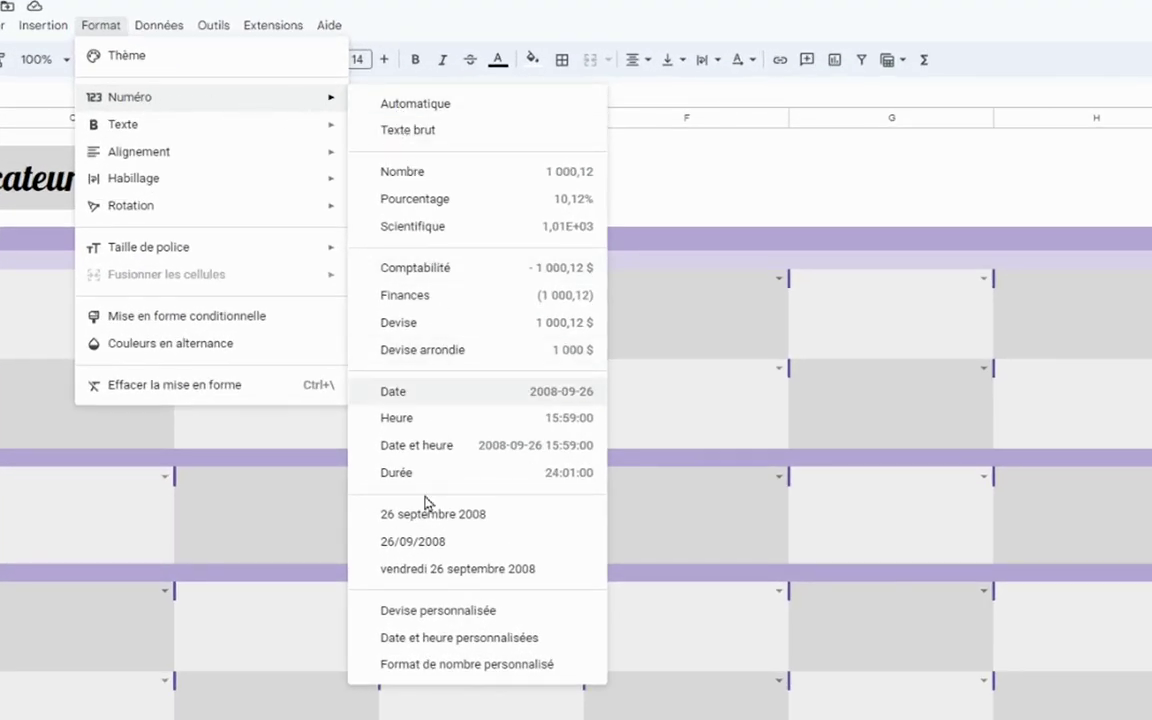
{"action": "left_click", "coordinate": [425, 642]}
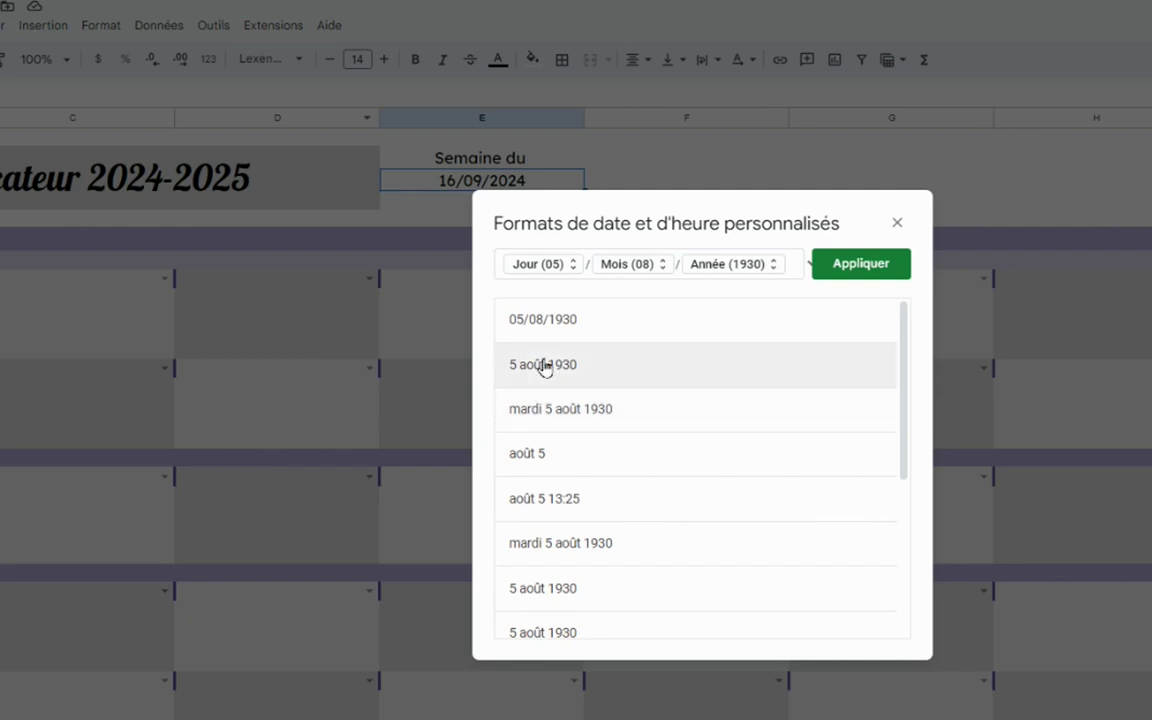
{"action": "left_click", "coordinate": [542, 365]}
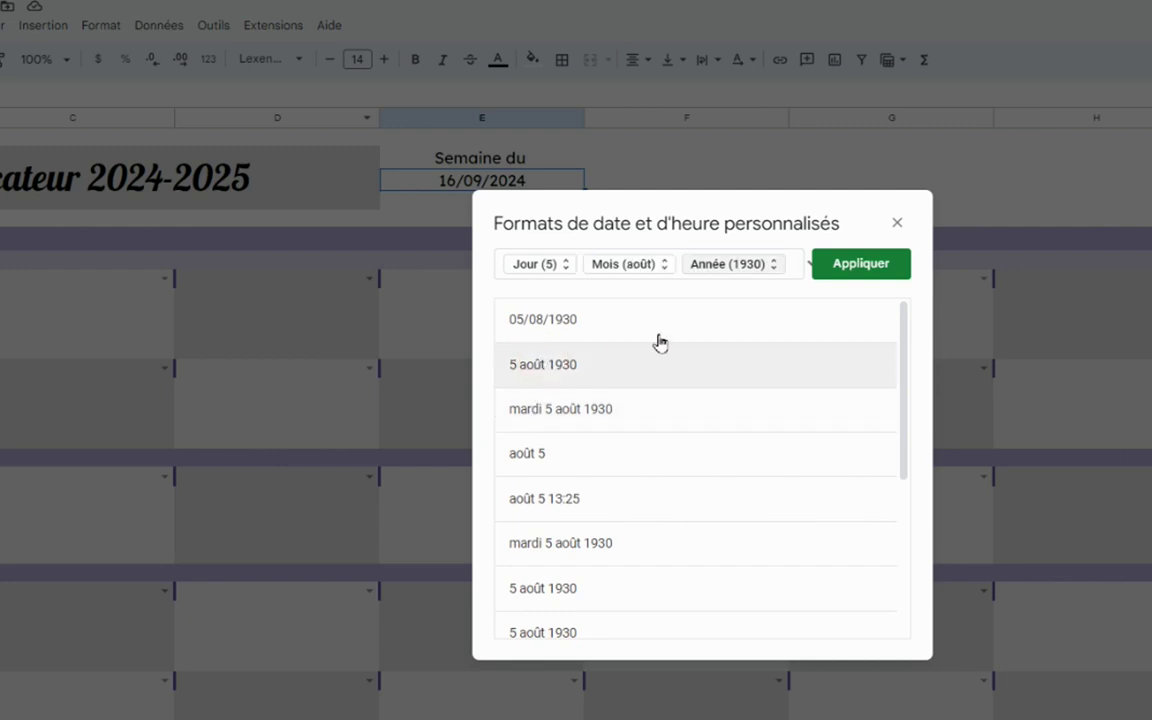
{"action": "left_click", "coordinate": [856, 268]}
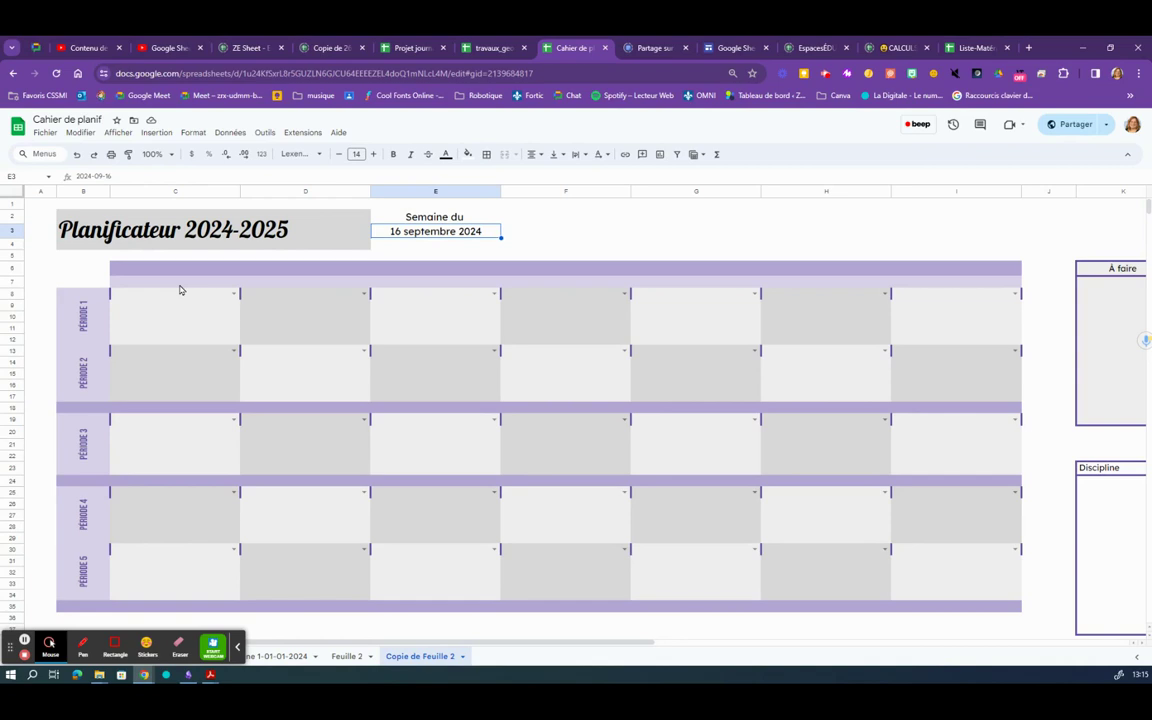
Step: Pick 26 August 2024 for the Semaine du date in E3 using the date picker
{"action": "left_click", "coordinate": [181, 290]}
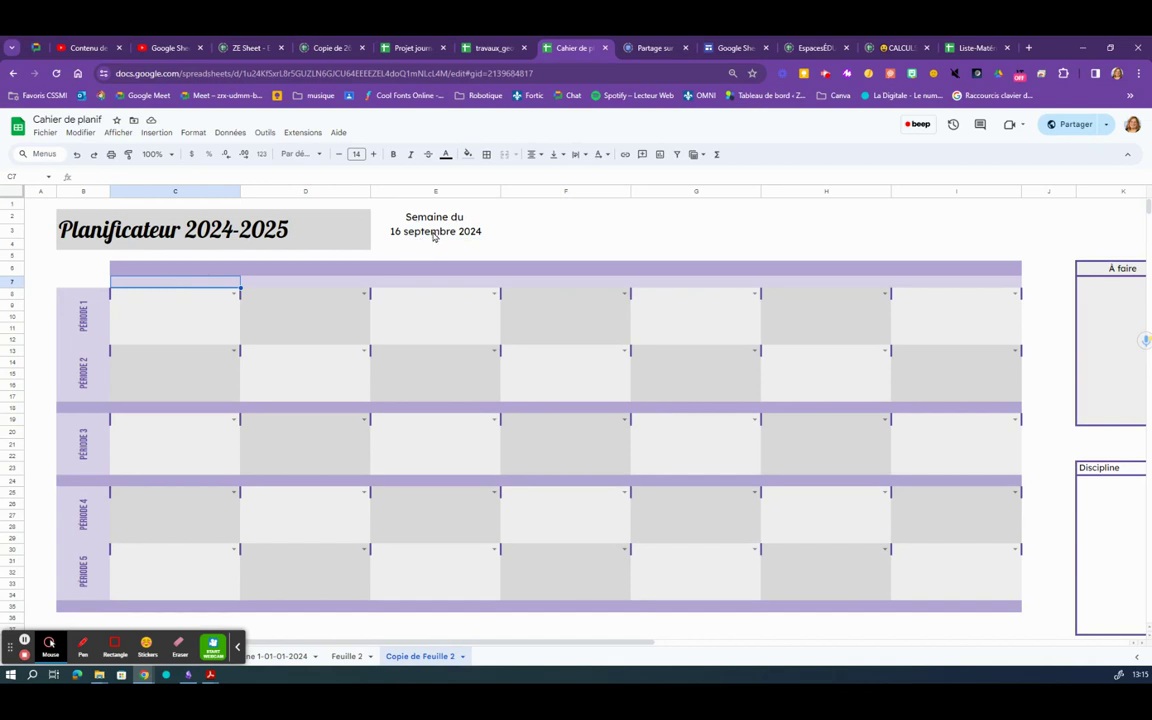
{"action": "left_click", "coordinate": [434, 236]}
{"action": "double_click", "coordinate": [432, 236]}
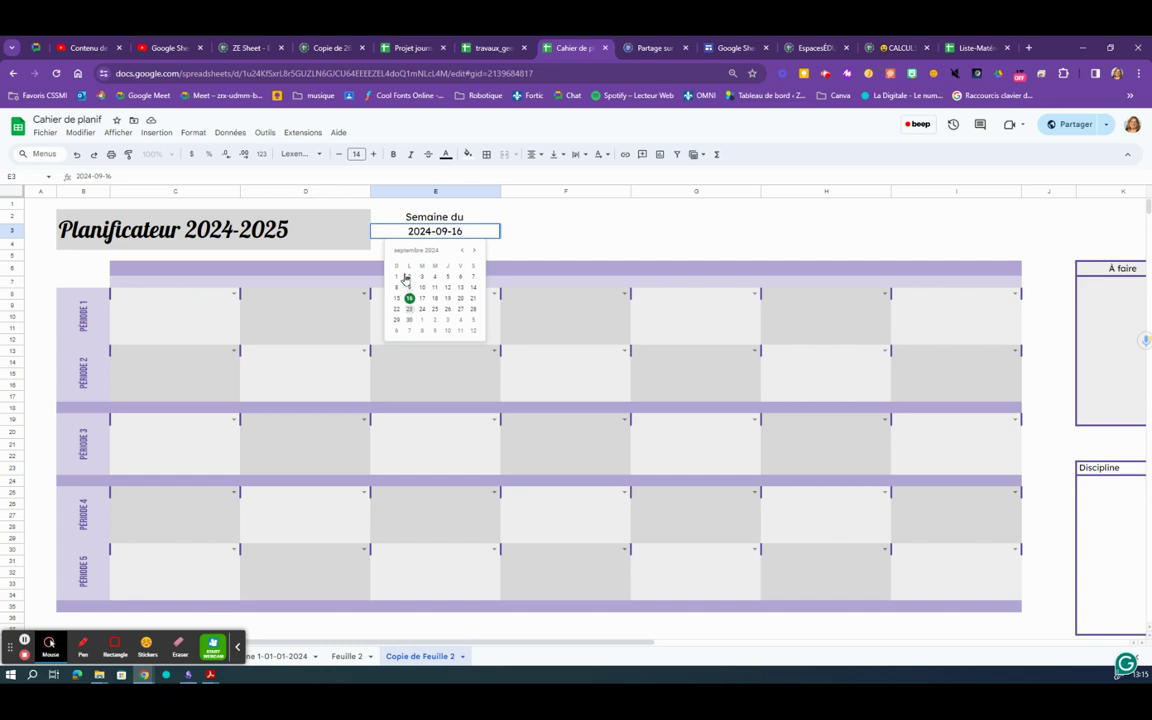
{"action": "left_click", "coordinate": [462, 251]}
{"action": "left_click", "coordinate": [409, 320]}
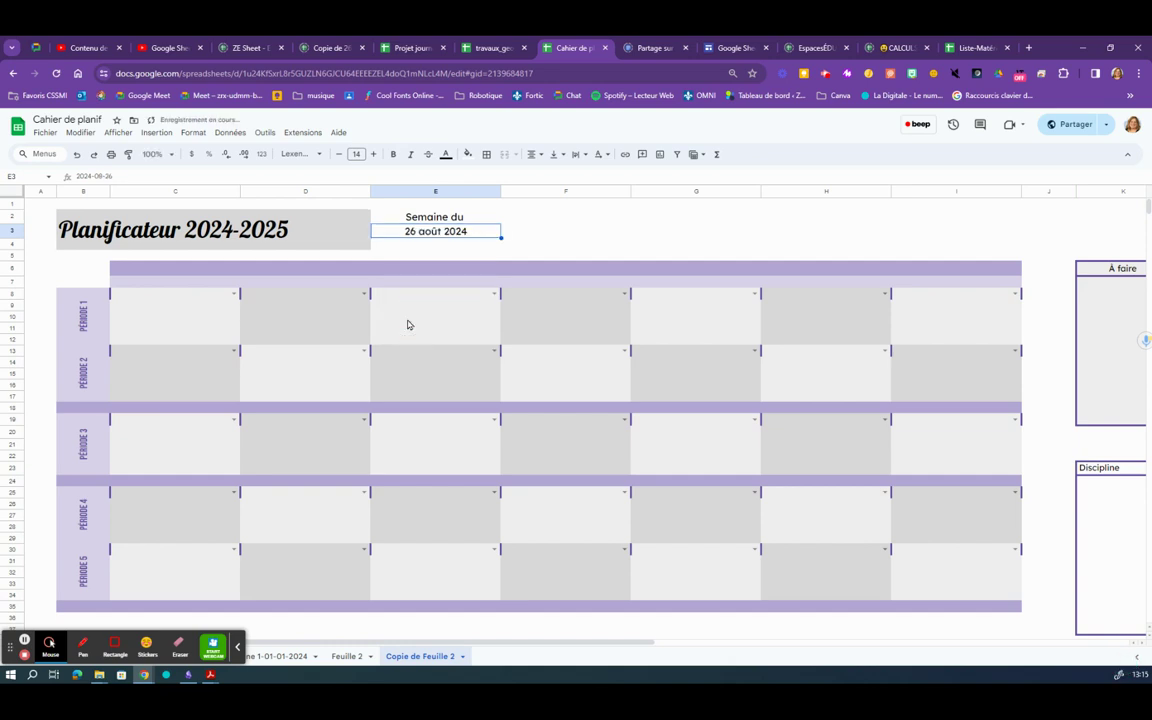
{"action": "left_click", "coordinate": [172, 283]}
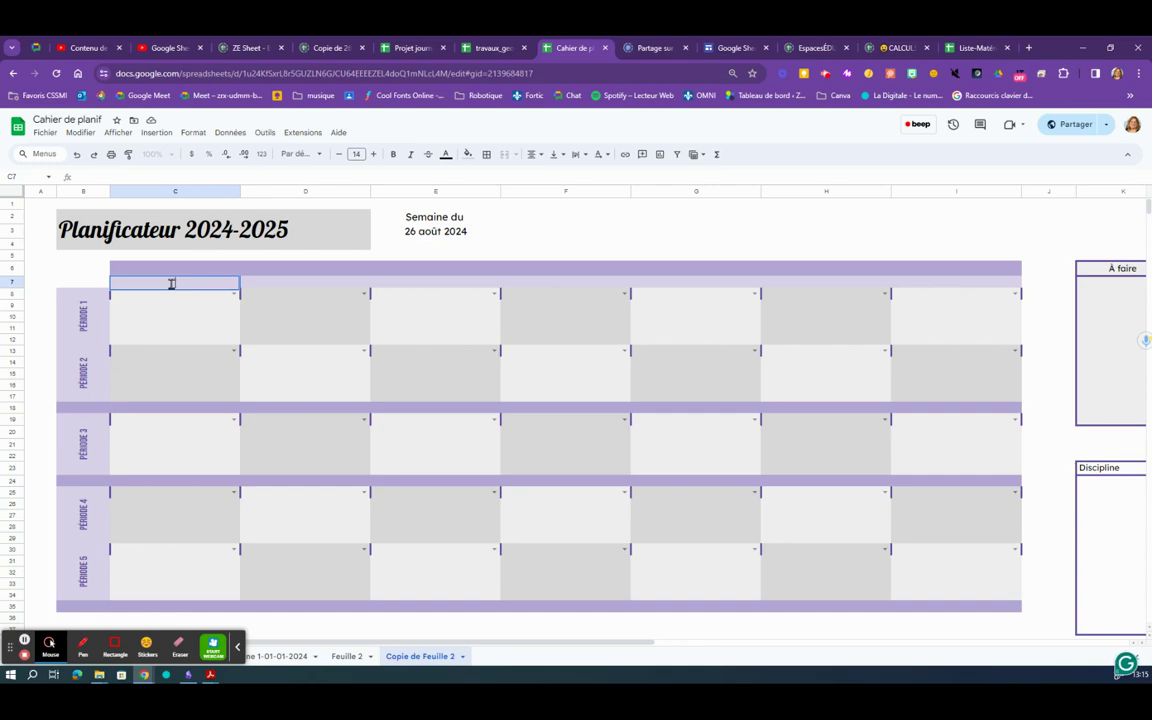
Step: Enter the formula =E3 in C7 so the first day header shows 26 août 2024
{"action": "type", "text": "="}
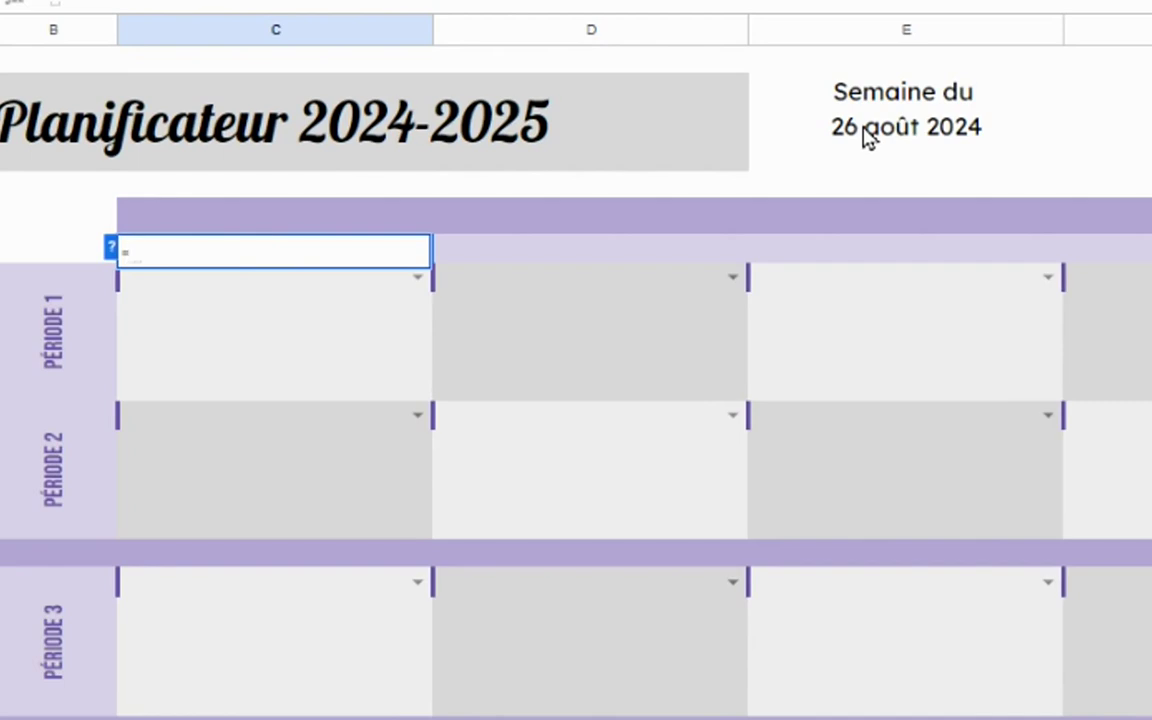
{"action": "left_click", "coordinate": [868, 138]}
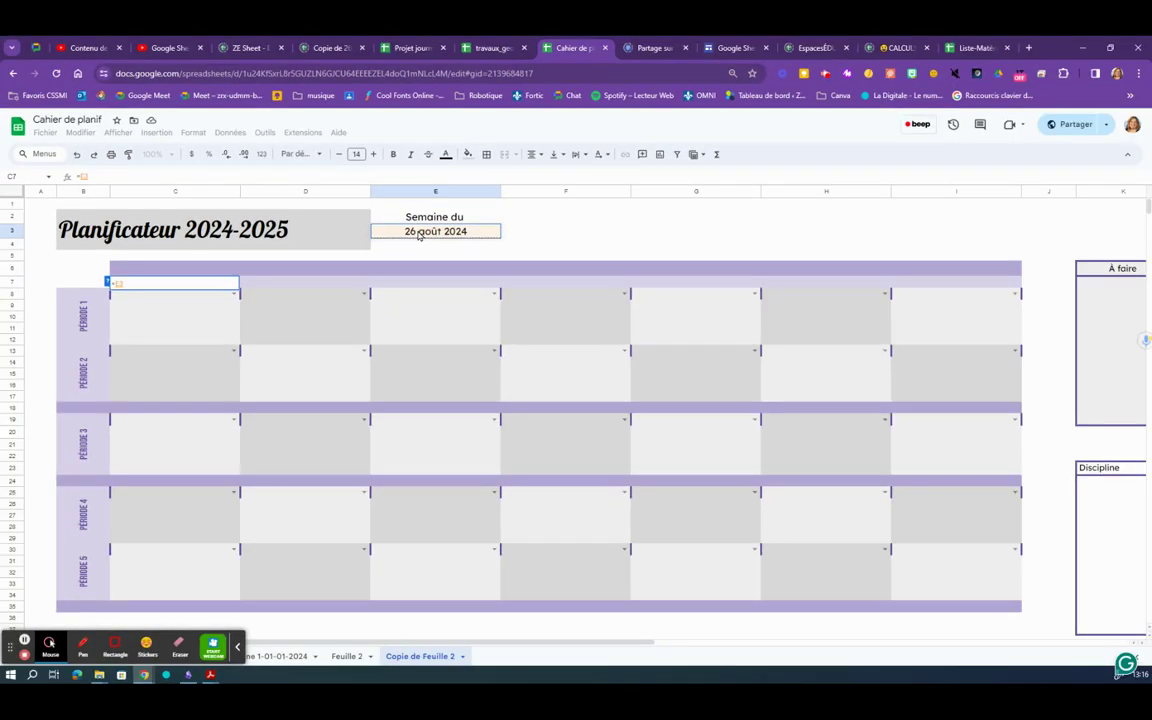
{"action": "key", "text": "Return"}
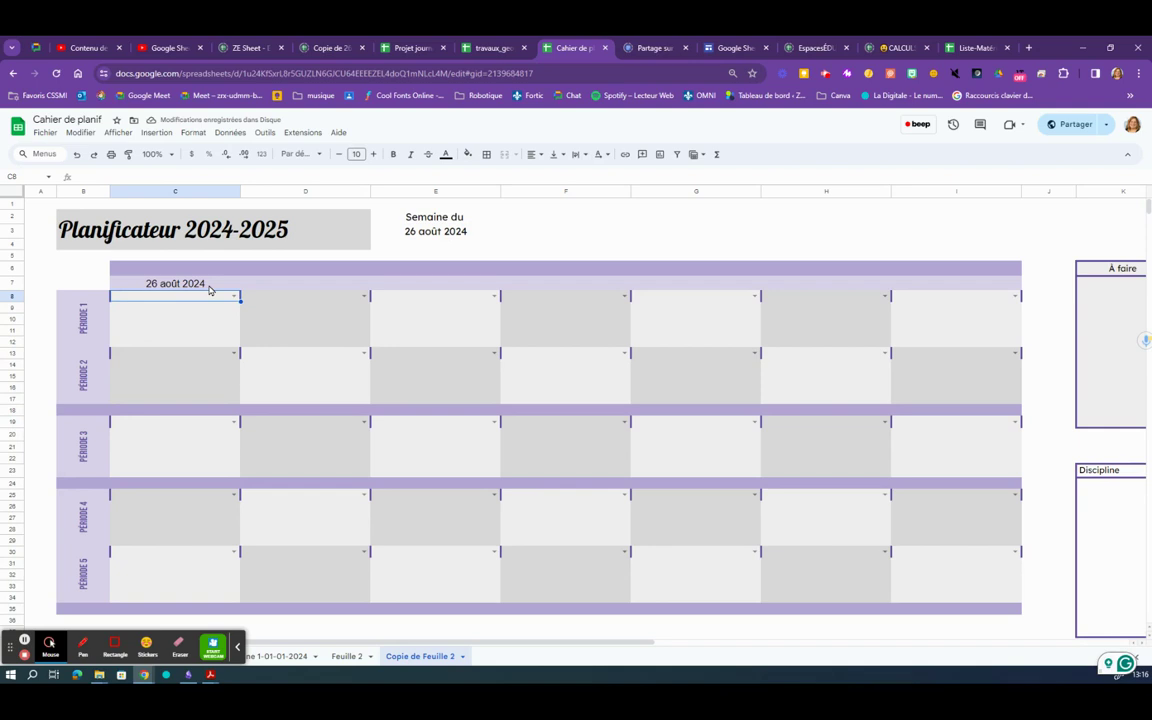
{"action": "left_click", "coordinate": [290, 289]}
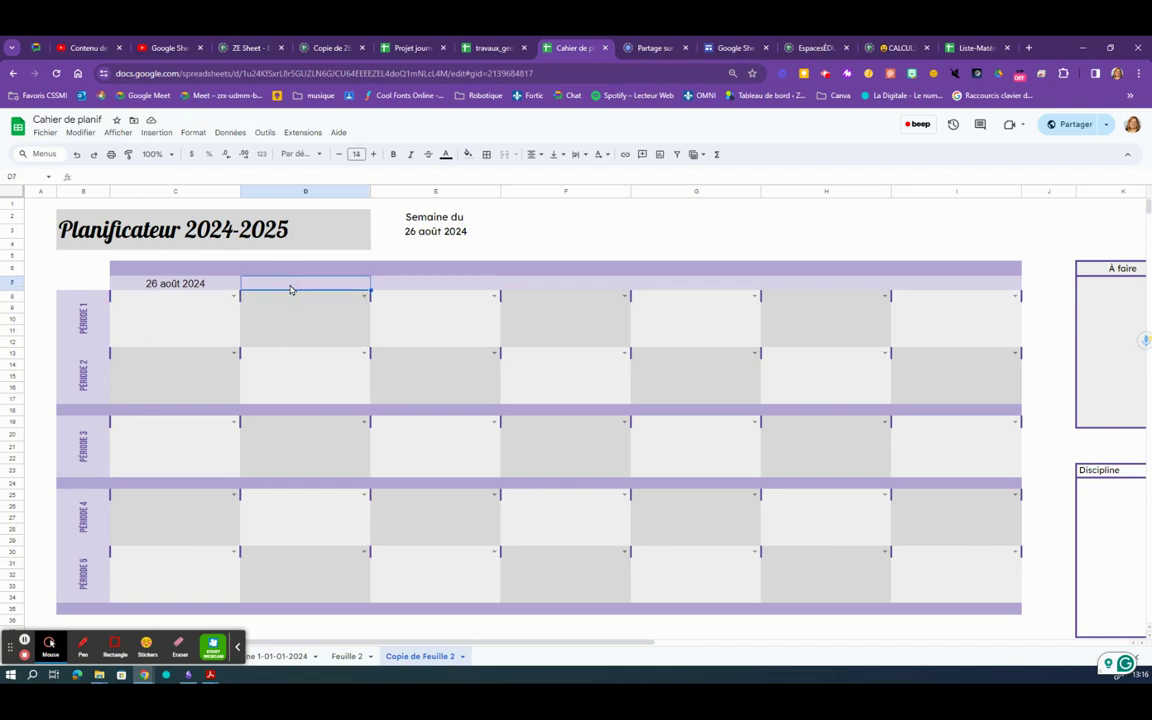
{"action": "left_click", "coordinate": [218, 285]}
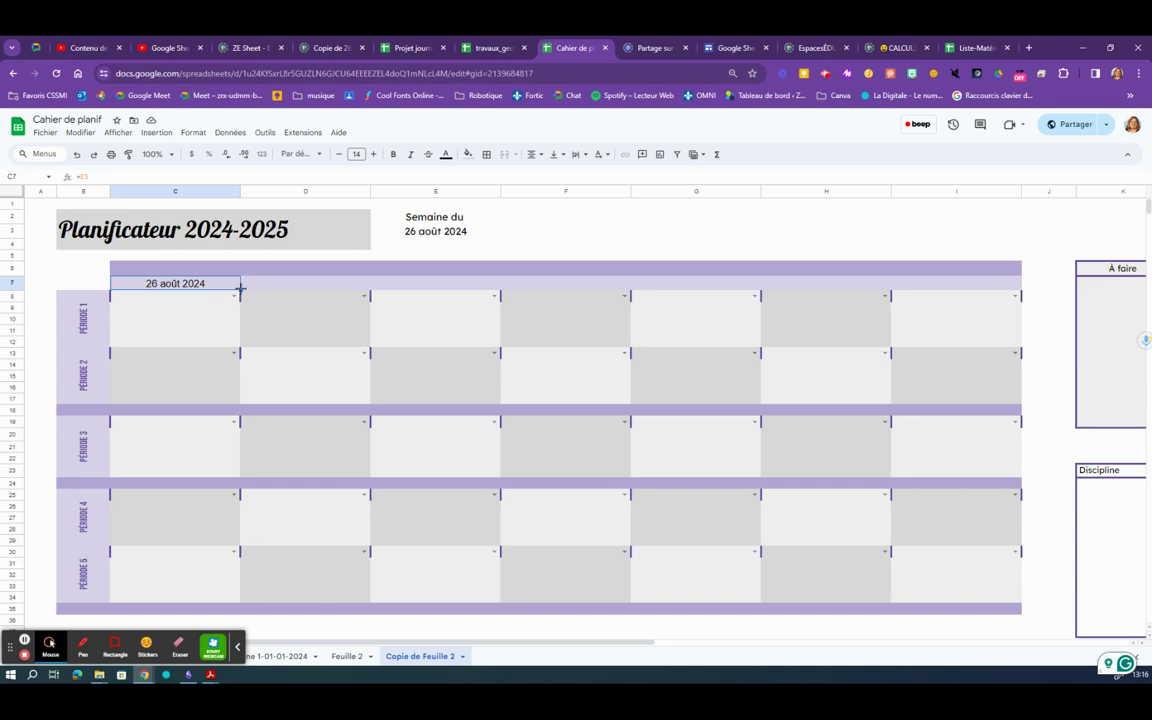
Step: Set D7 to =C7+1 and fill it across E7:I7, giving 27 août to 1 septembre 2024
{"action": "left_click_drag", "start_coordinate": [238, 288], "coordinate": [330, 286]}
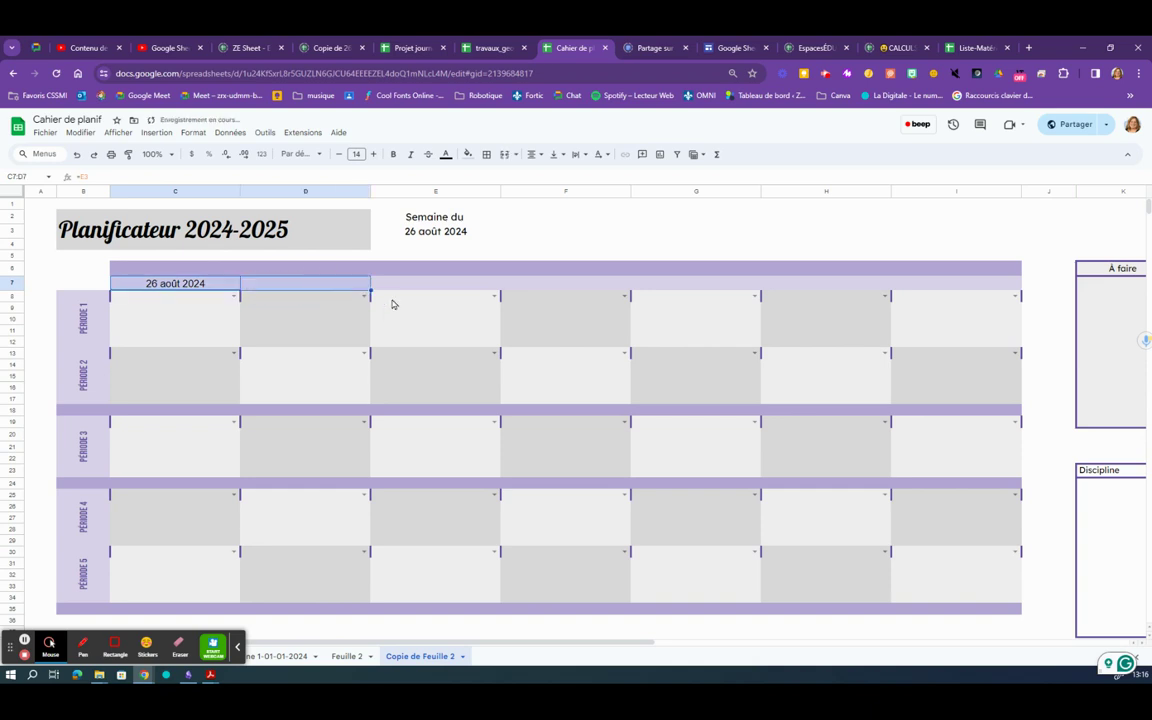
{"action": "left_click", "coordinate": [287, 289]}
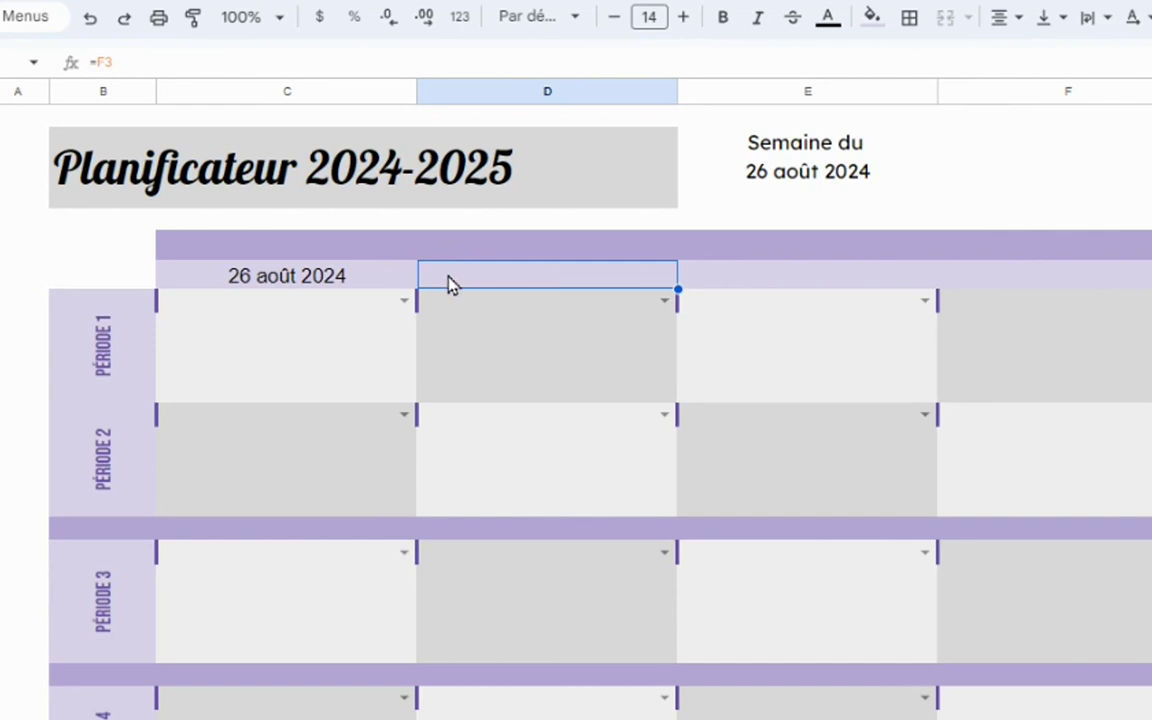
{"action": "double_click", "coordinate": [448, 283]}
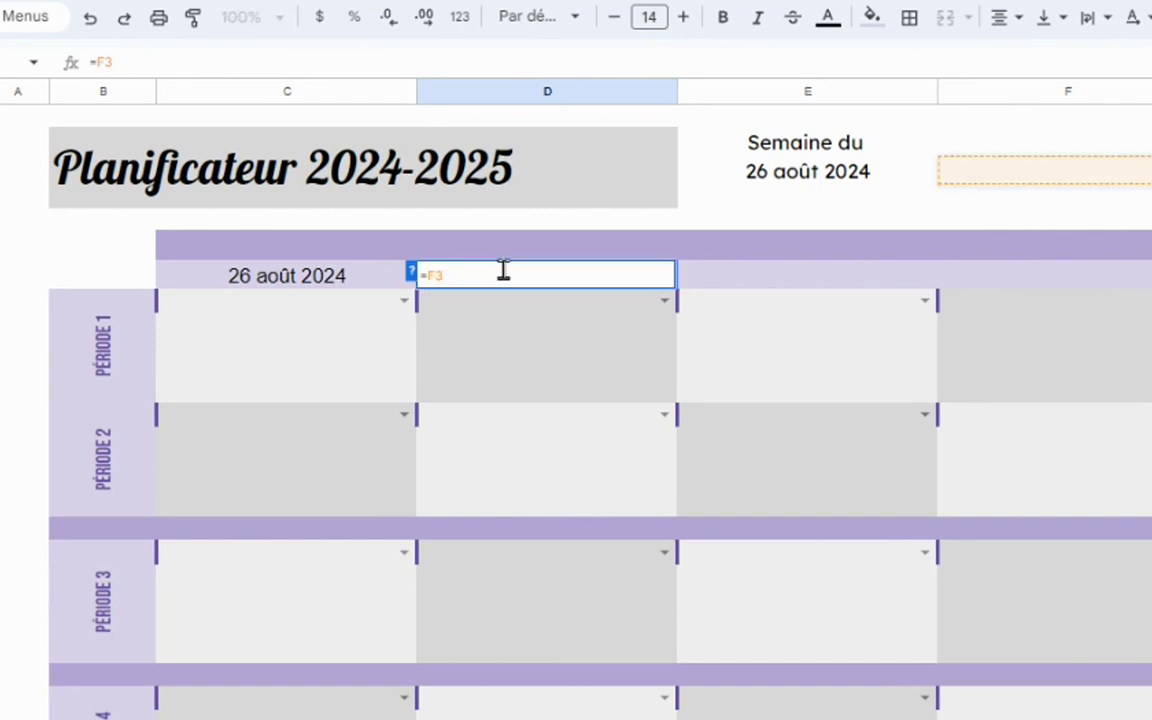
{"action": "key", "text": "BackSpace"}
{"action": "key", "text": "BackSpace"}
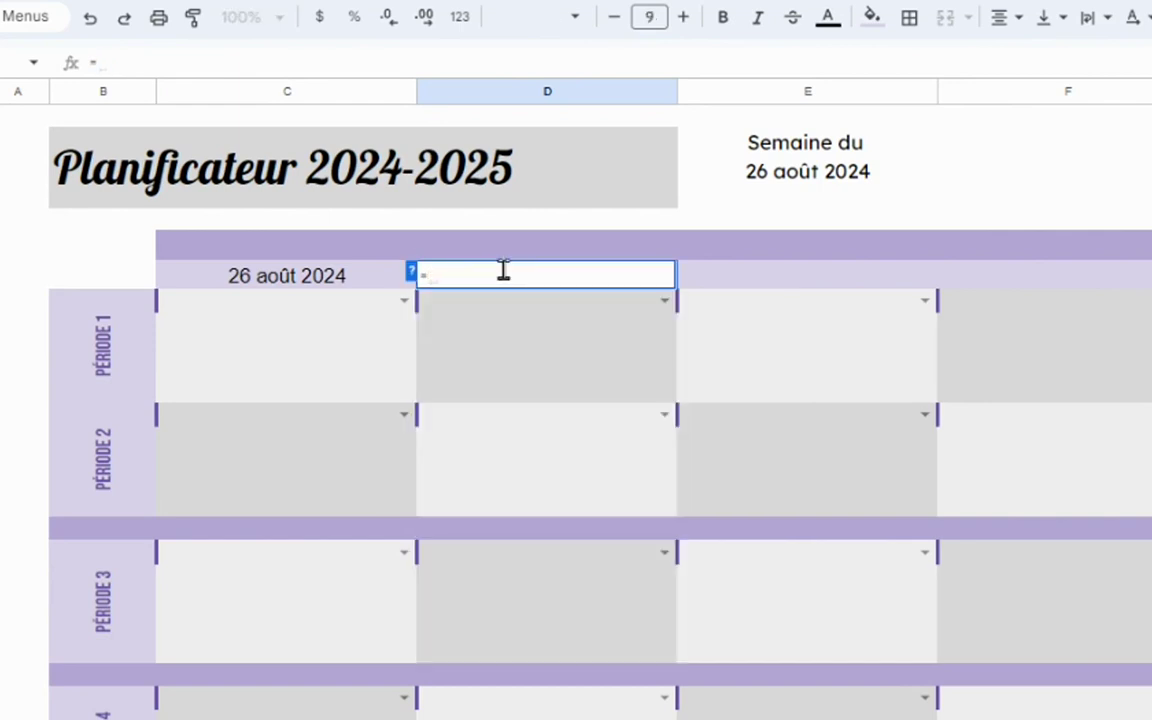
{"action": "left_click", "coordinate": [290, 289]}
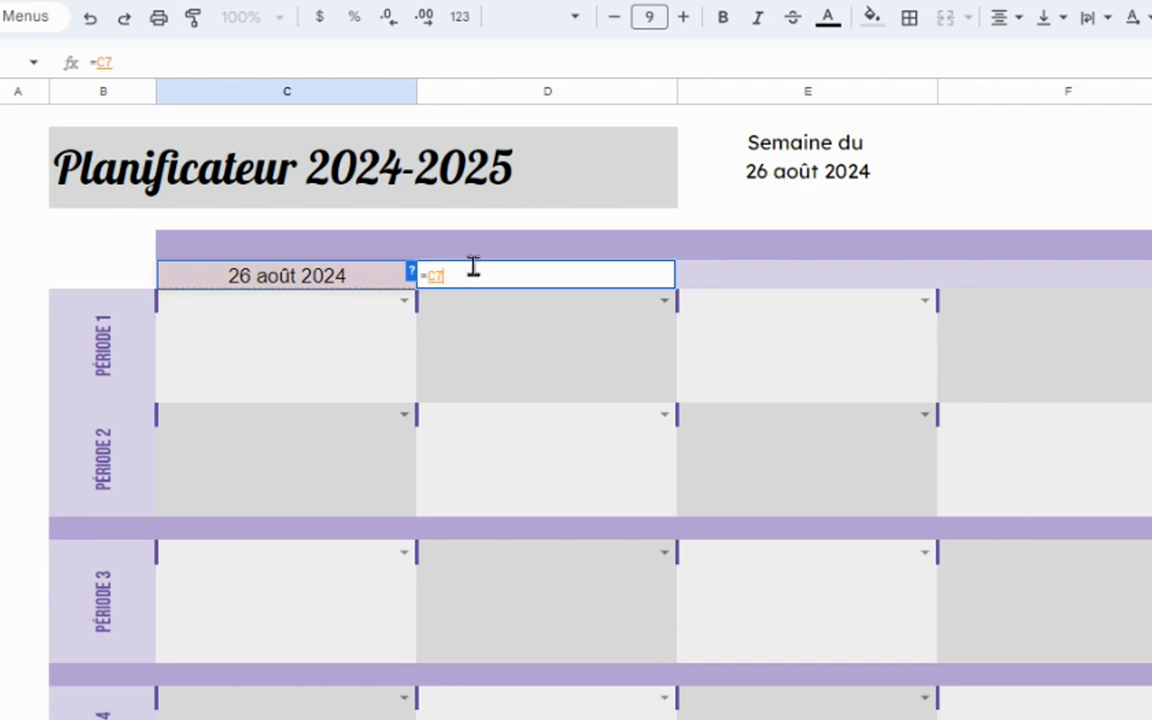
{"action": "type", "text": "+"}
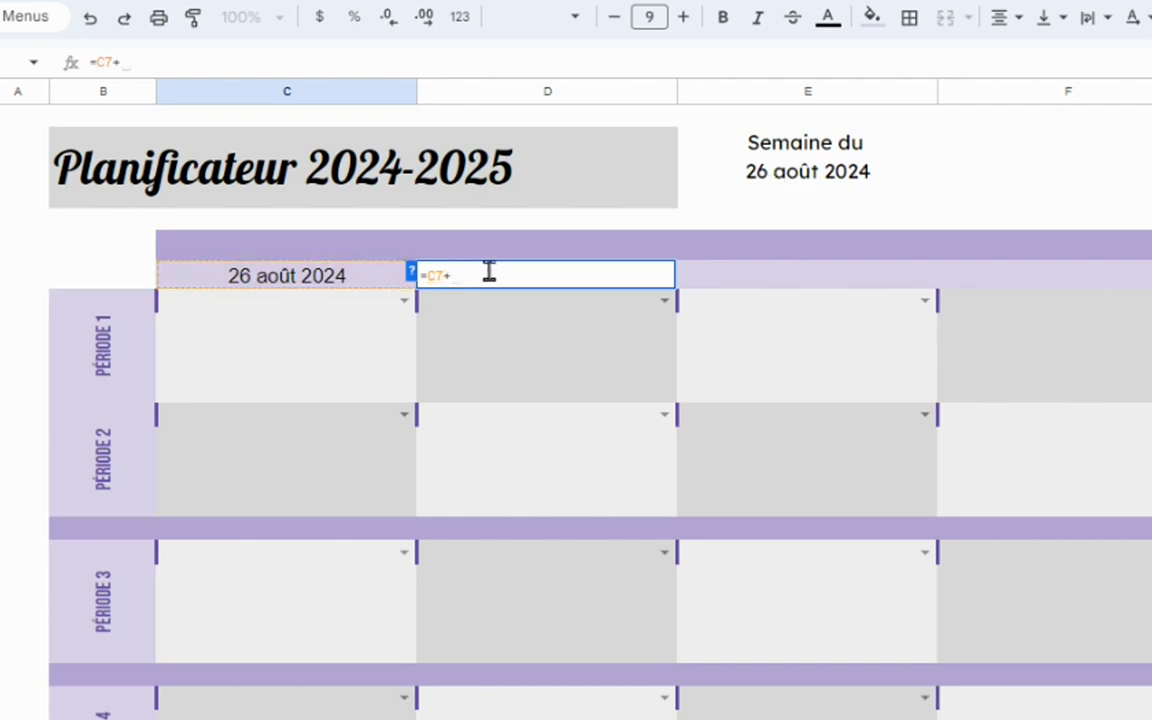
{"action": "type", "text": "1"}
{"action": "key", "text": "Return"}
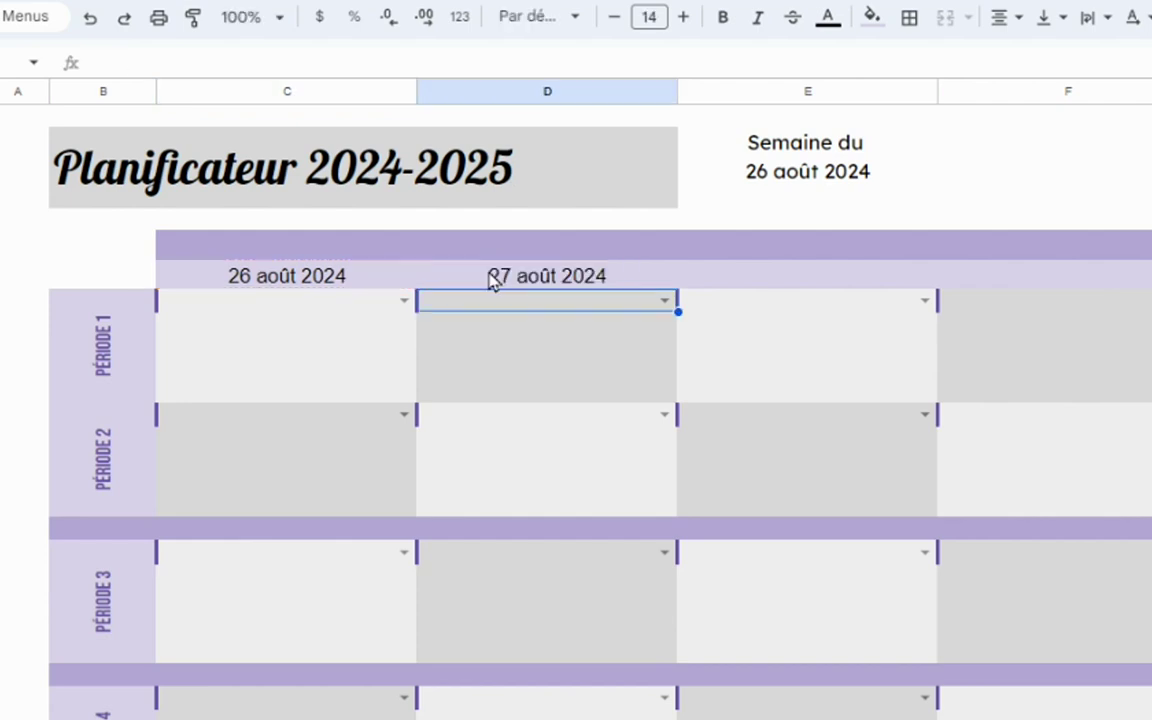
{"action": "left_click", "coordinate": [479, 282]}
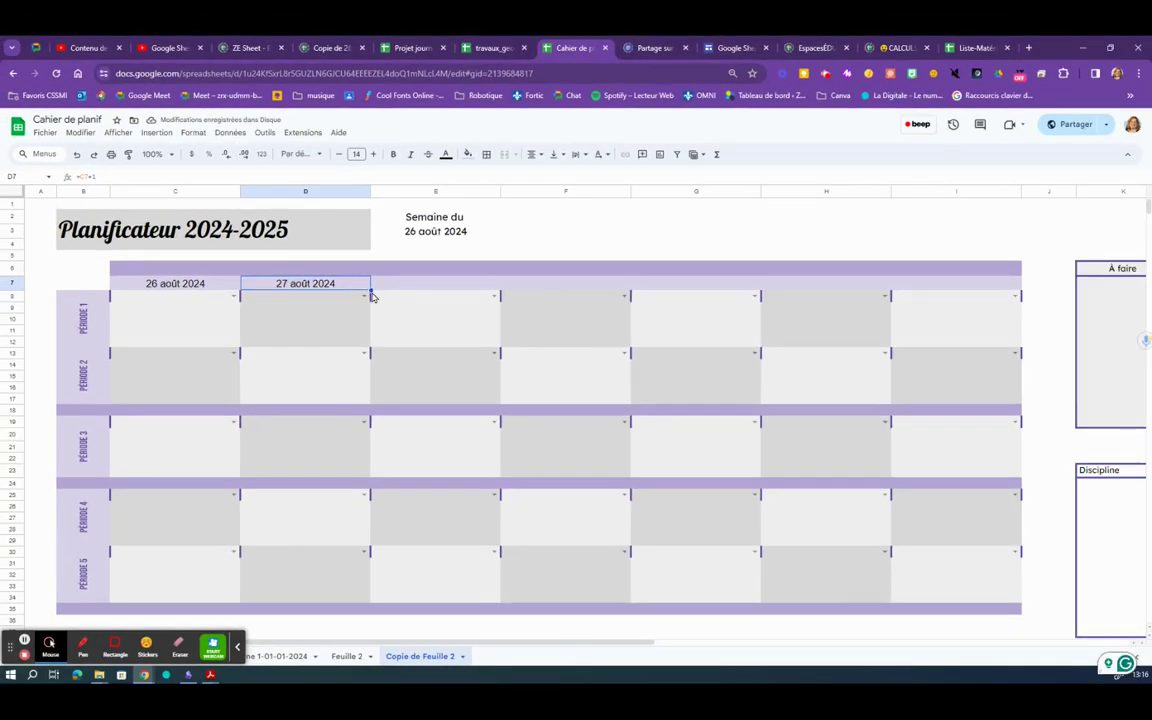
{"action": "left_click_drag", "start_coordinate": [370, 290], "coordinate": [1014, 288]}
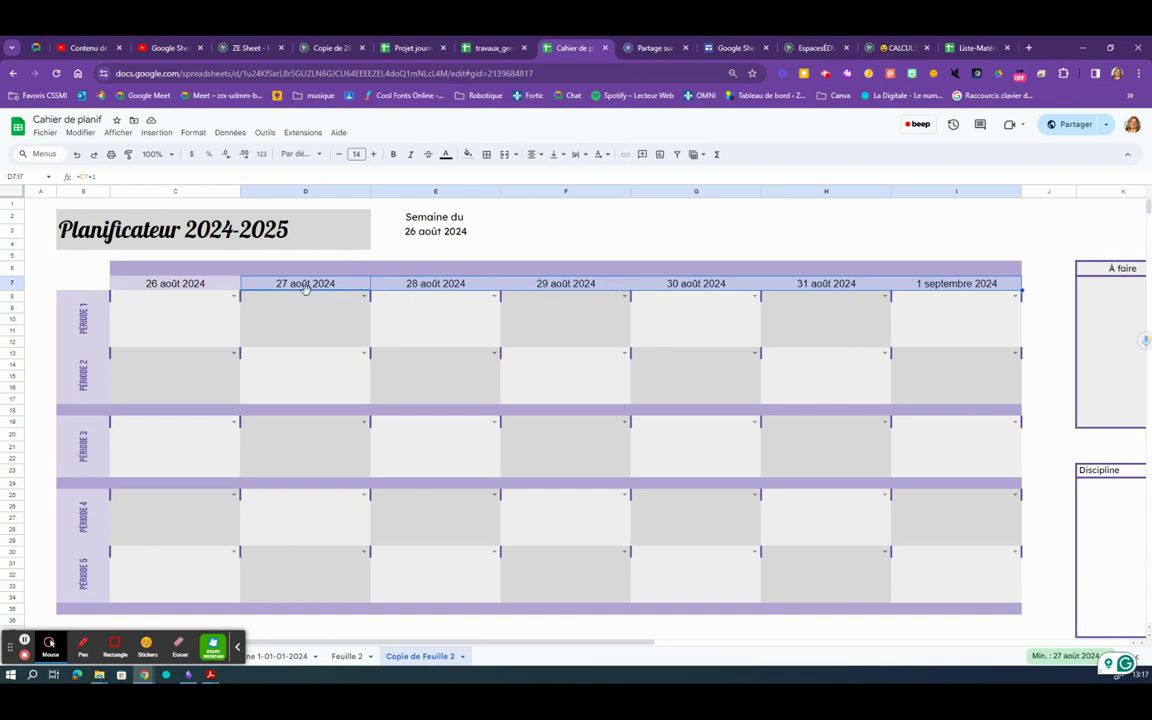
Step: Pick 2 September in E3's date picker so the headers update to 2–8 septembre 2024
{"action": "double_click", "coordinate": [411, 233]}
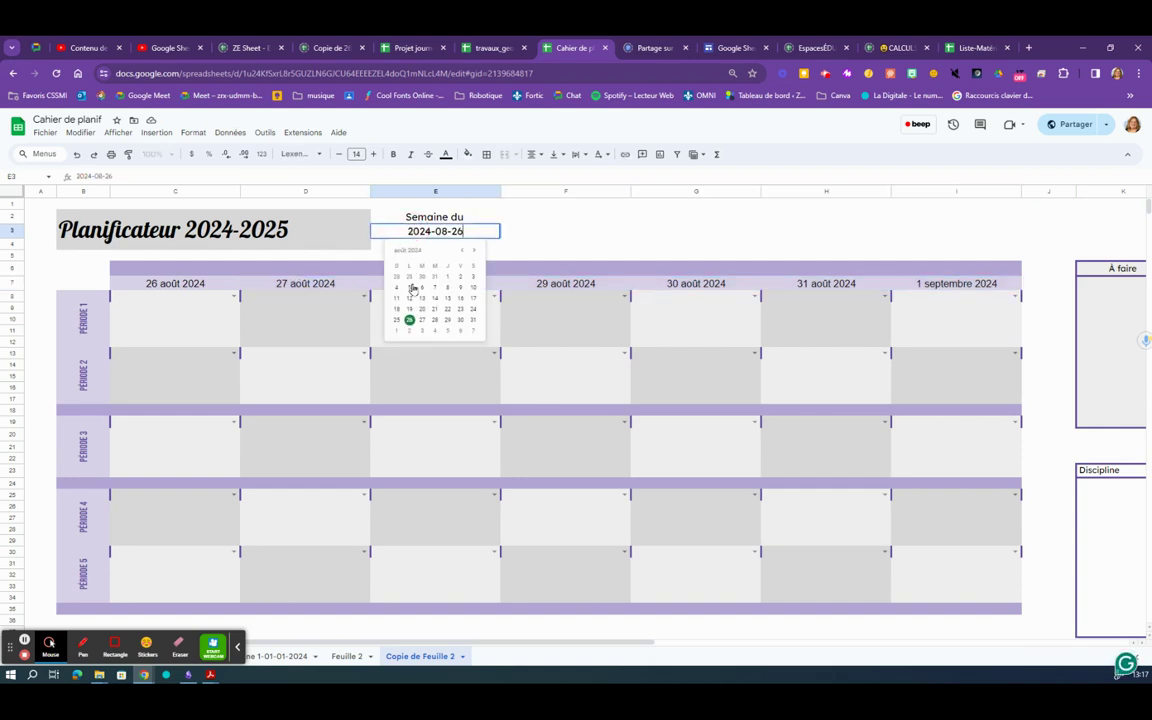
{"action": "left_click", "coordinate": [410, 331]}
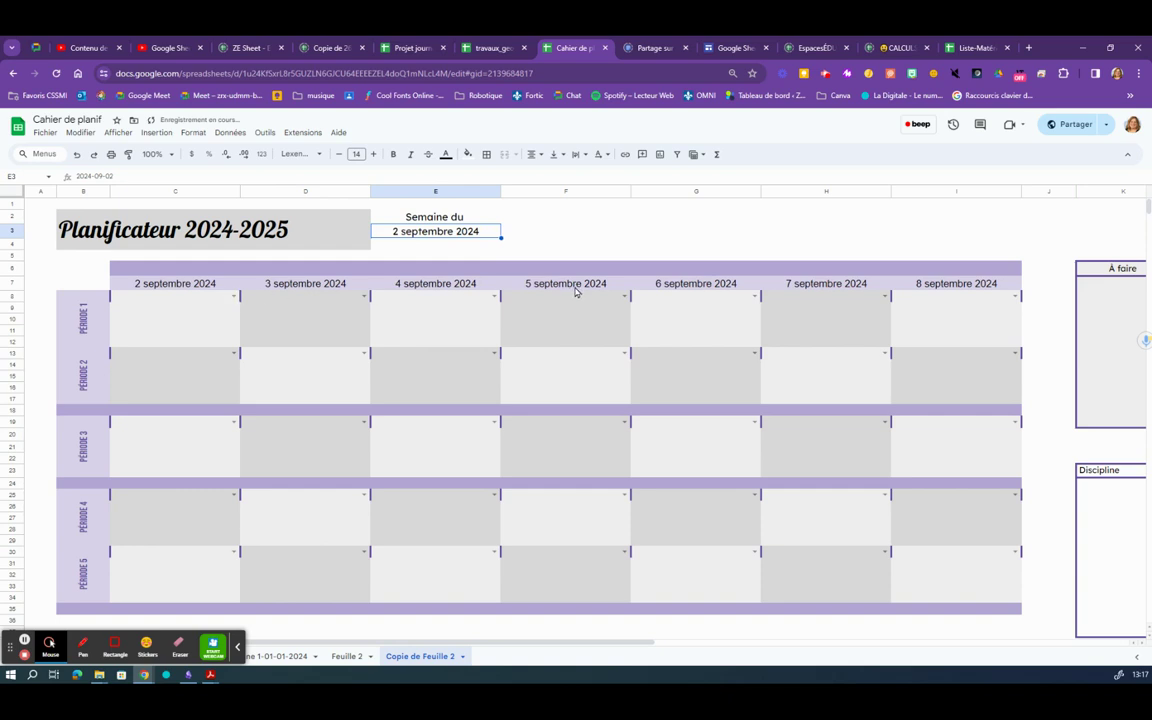
{"action": "left_click", "coordinate": [239, 648]}
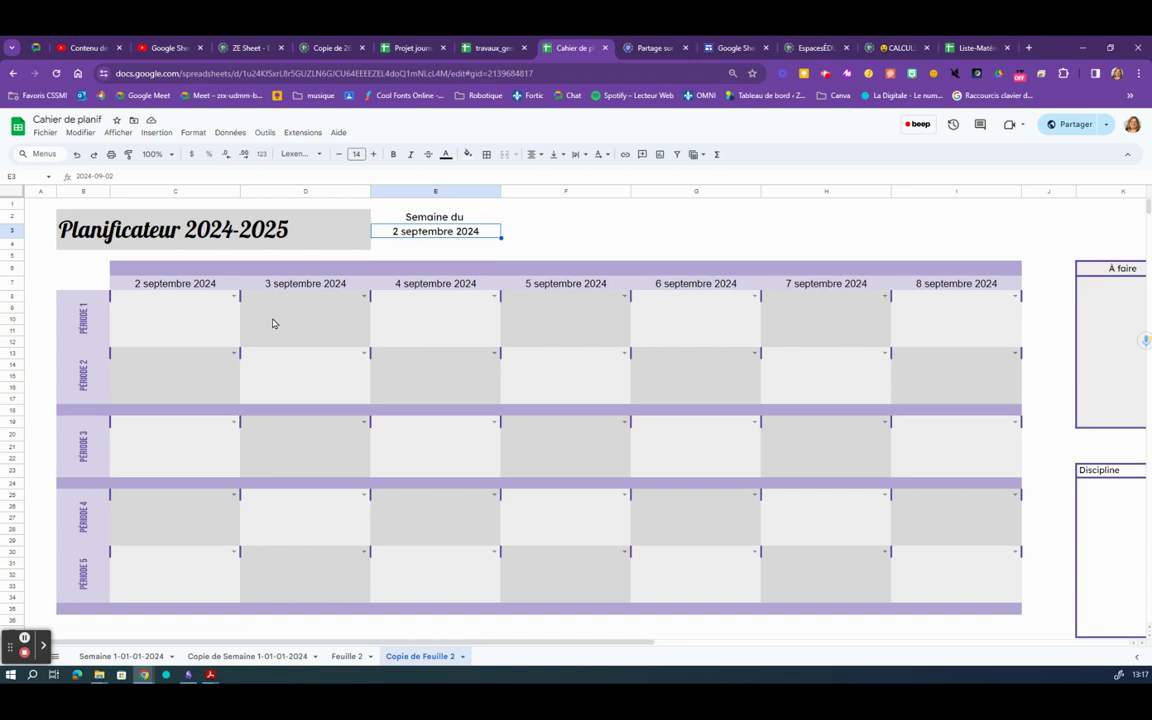
Step: Duplicate Copie de Feuille 2 into 'Copie de Copie de Feuille 2' and date it 9 septembre 2024
{"action": "left_click", "coordinate": [463, 658]}
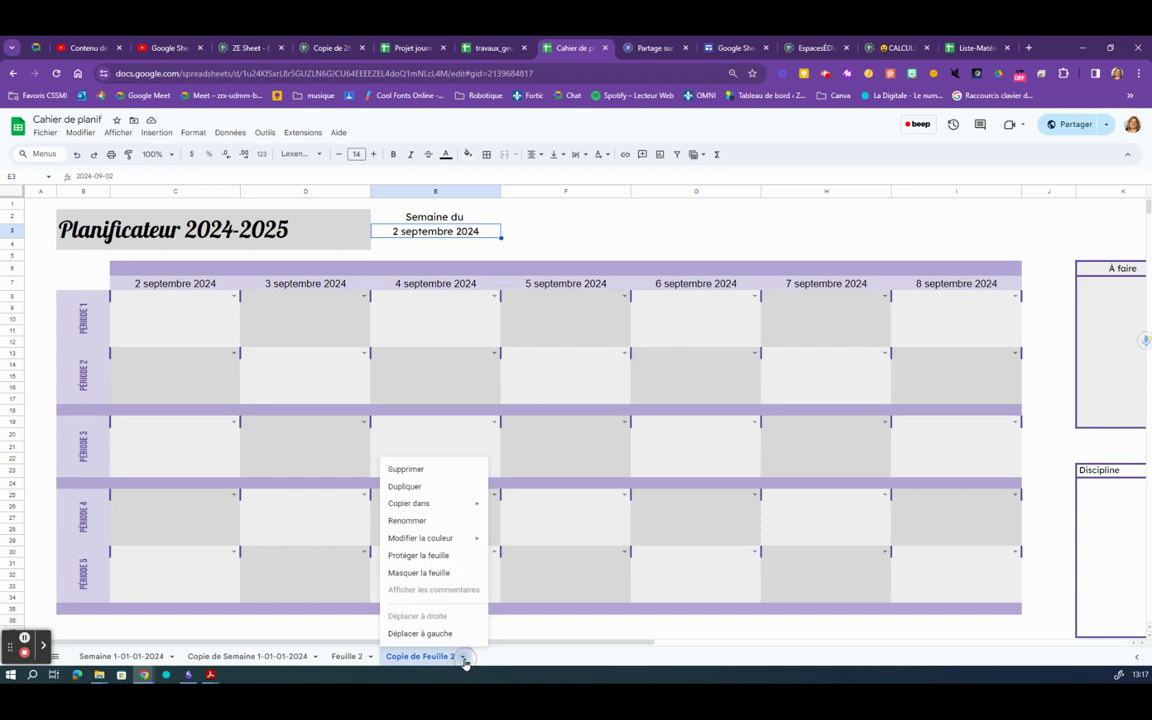
{"action": "left_click", "coordinate": [433, 488]}
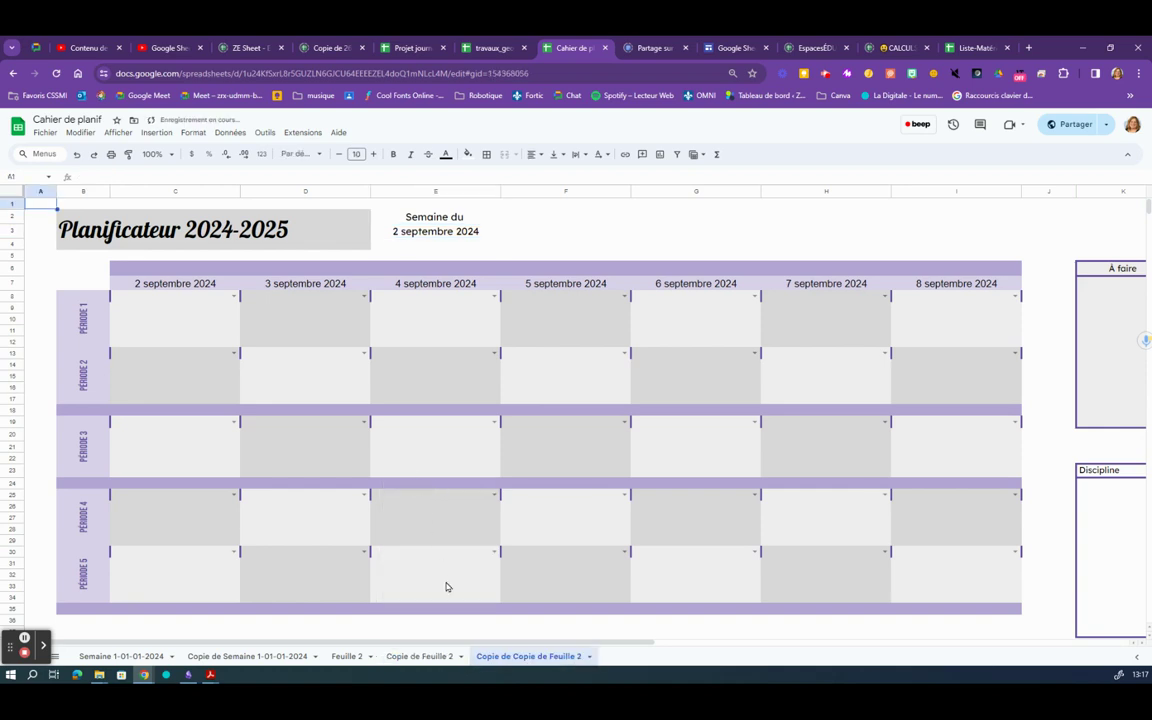
{"action": "double_click", "coordinate": [434, 232]}
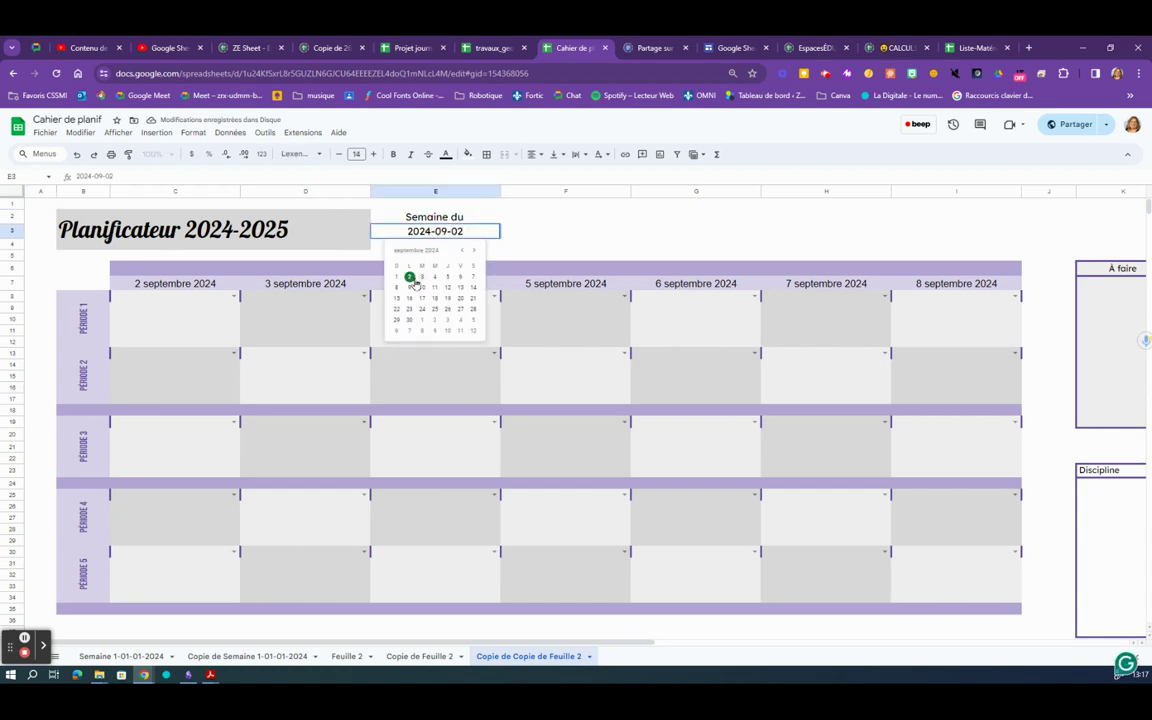
{"action": "left_click", "coordinate": [410, 288]}
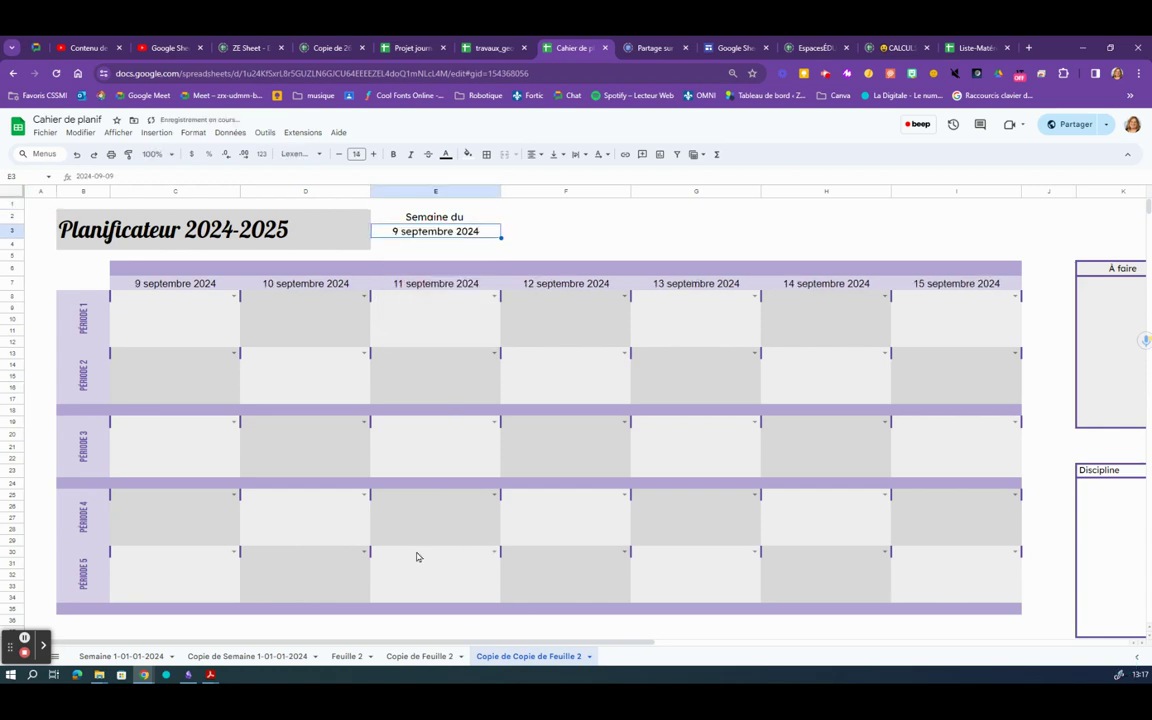
{"action": "left_click", "coordinate": [426, 658]}
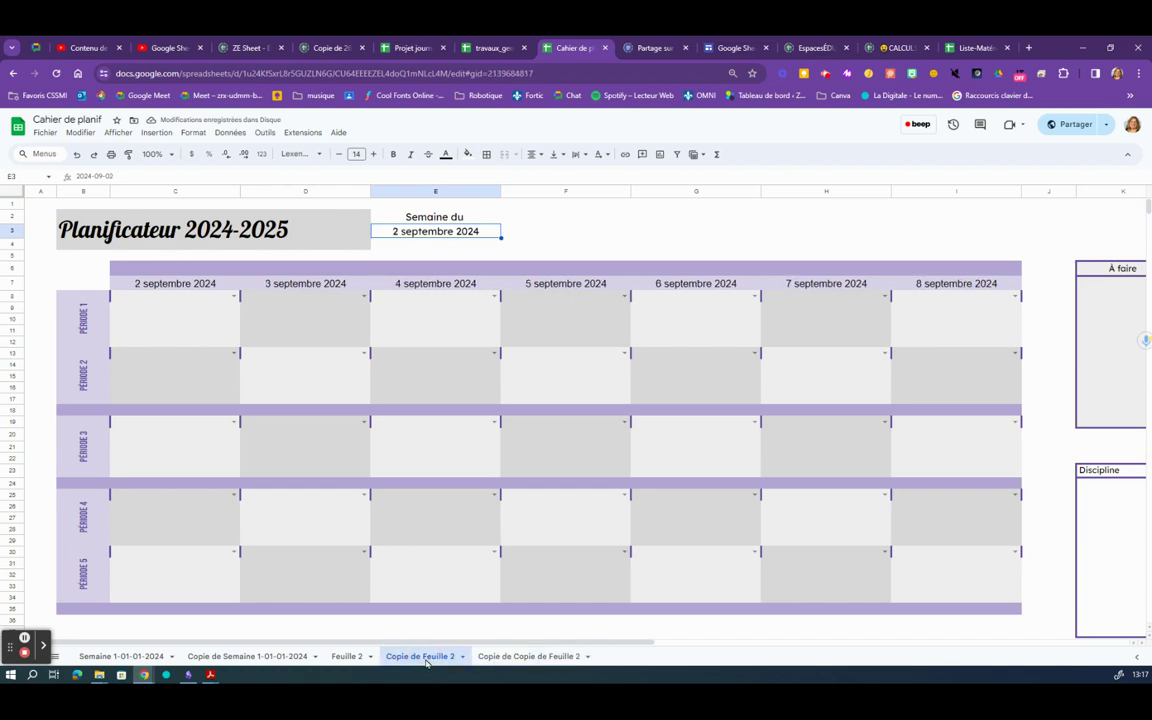
{"action": "left_click", "coordinate": [504, 657]}
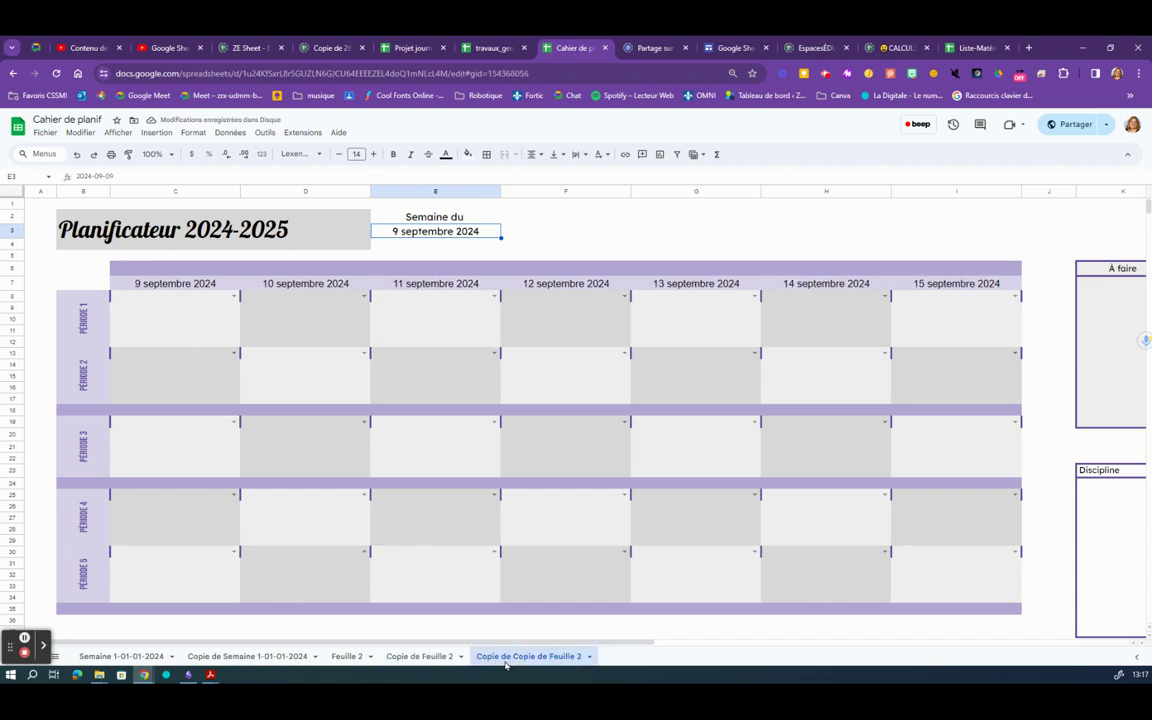